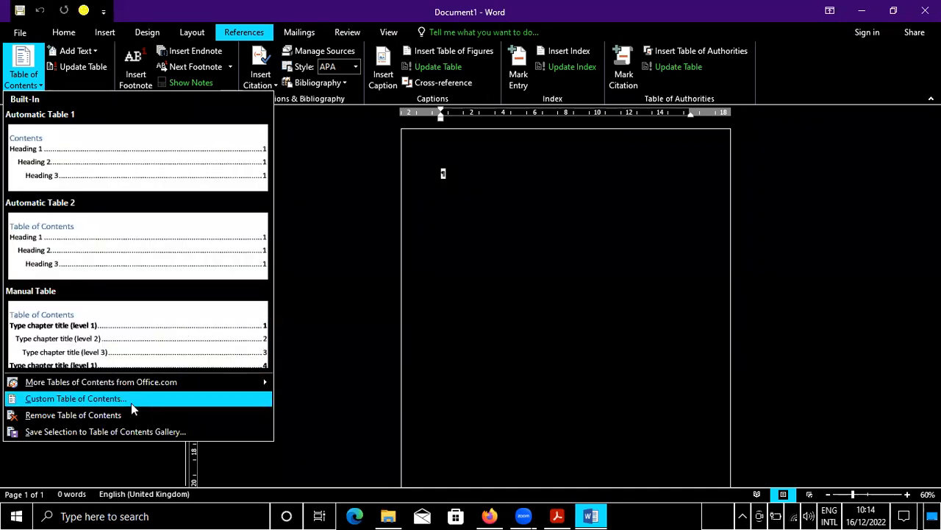
# Open the custom table of contents settings and toggle page numbers and their right alignment off and on again.
pyautogui.click(131, 401)
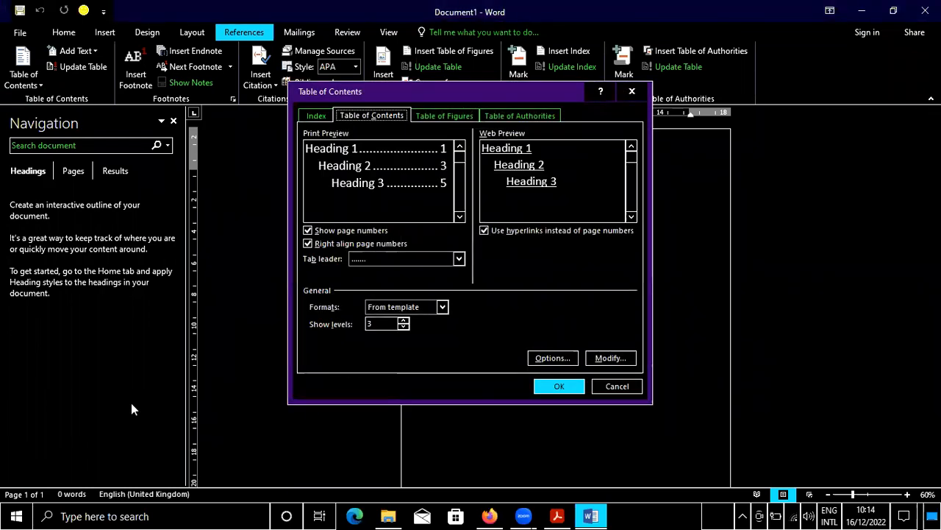
pyautogui.click(307, 244)
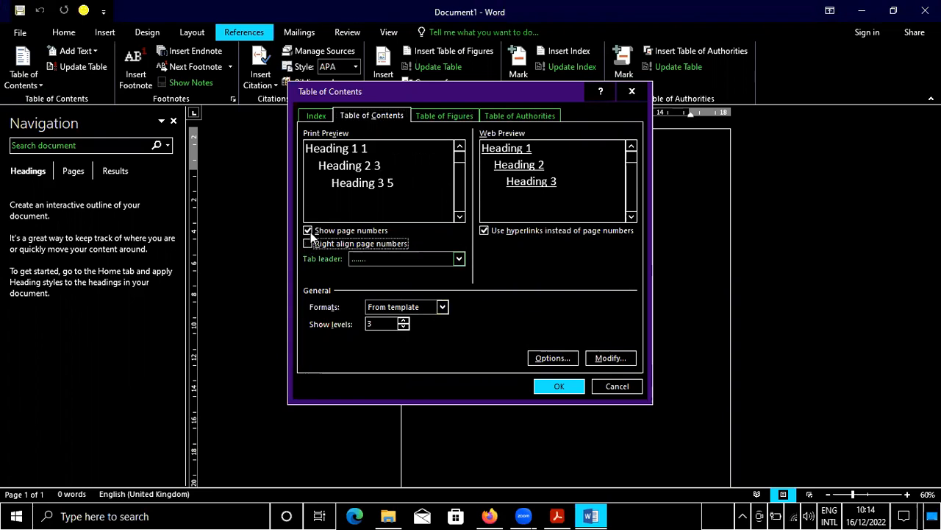
pyautogui.click(312, 232)
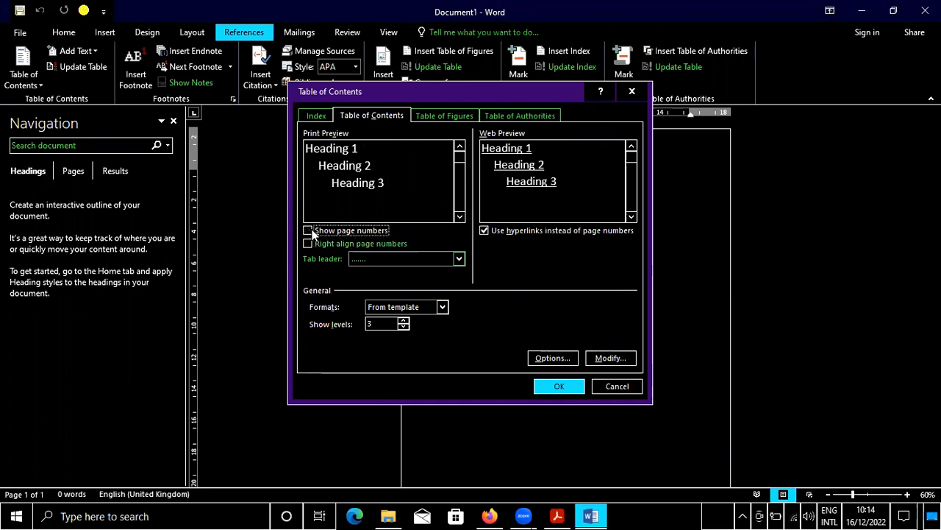
pyautogui.click(308, 231)
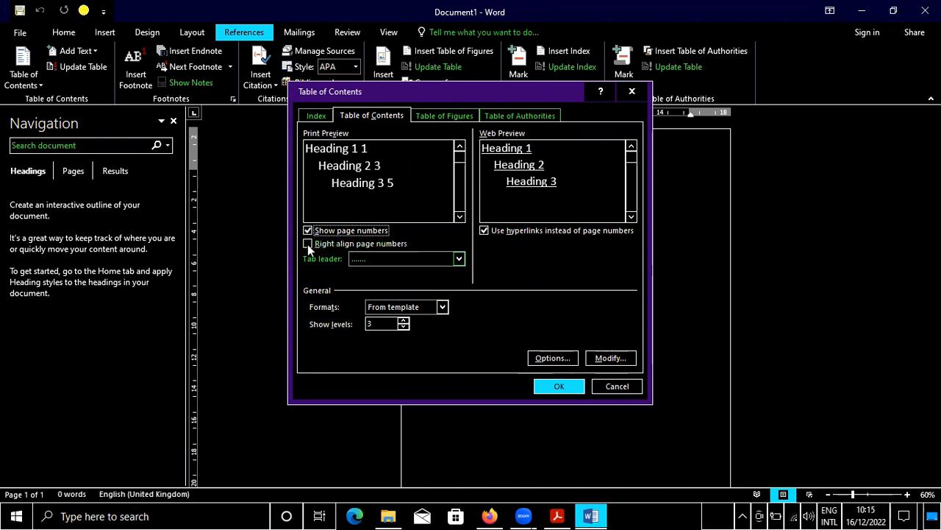
pyautogui.click(307, 244)
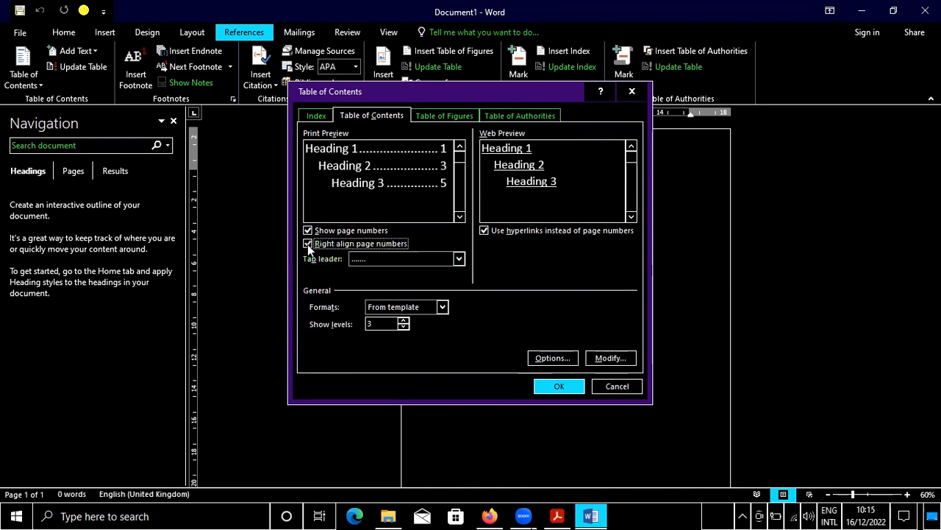
# Preview the solid underline tab leader for the custom table of contents, and leave the settings without applying them.
pyautogui.click(384, 258)
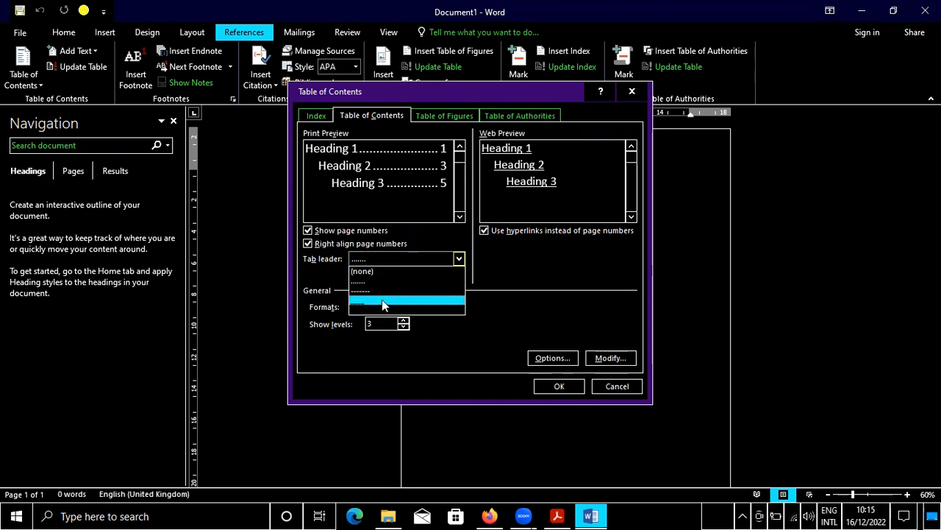
pyautogui.press('Up')
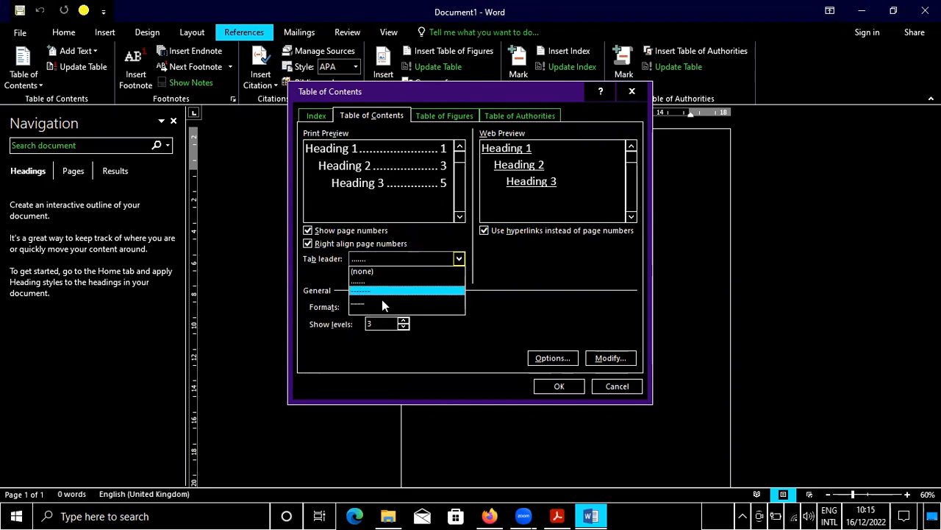
pyautogui.press('Up')
pyautogui.press('Down')
pyautogui.press('Down')
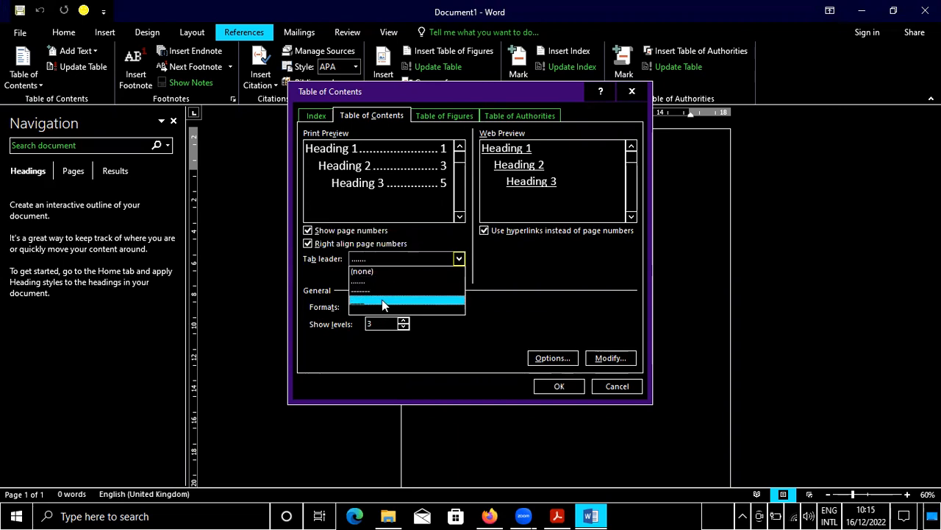
pyautogui.click(382, 299)
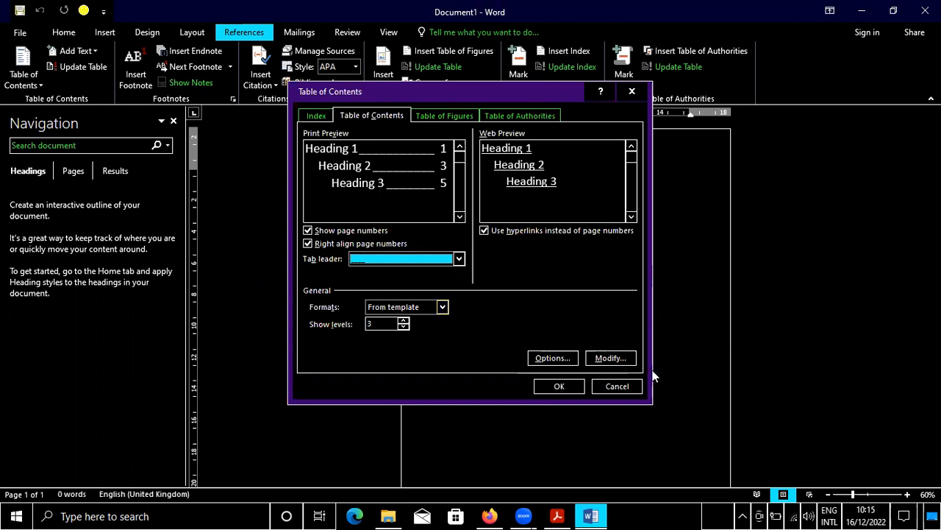
pyautogui.click(615, 386)
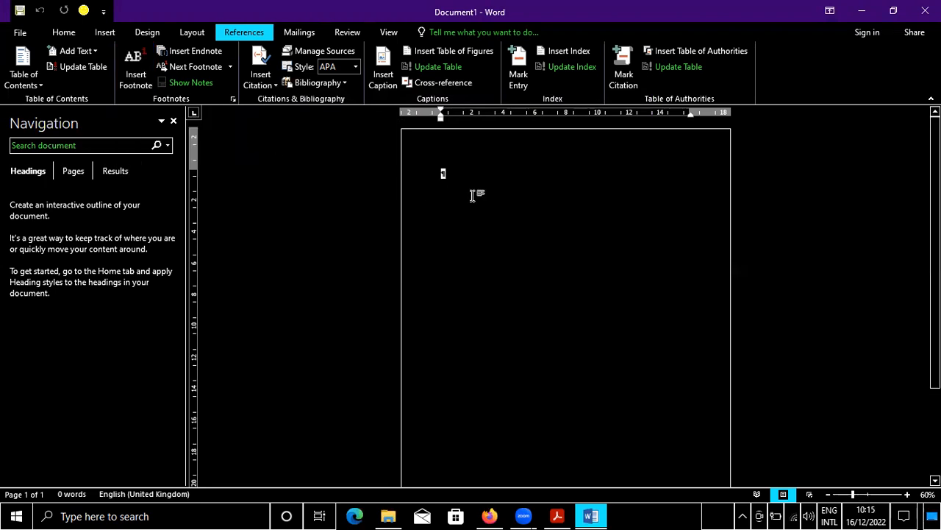
# Enlarge the font size of the empty first paragraph by eight increments.
pyautogui.hotkey('ctrl', 'shift', '.')
pyautogui.hotkey('ctrl', 'shift', '.')
pyautogui.hotkey('ctrl', 'shift', '.')
pyautogui.hotkey('ctrl', 'shift', '.')
pyautogui.hotkey('ctrl', 'shift', '.')
pyautogui.hotkey('ctrl', 'shift', '.')
pyautogui.hotkey('ctrl', 'shift', '.')
pyautogui.hotkey('ctrl', 'shift', '.')
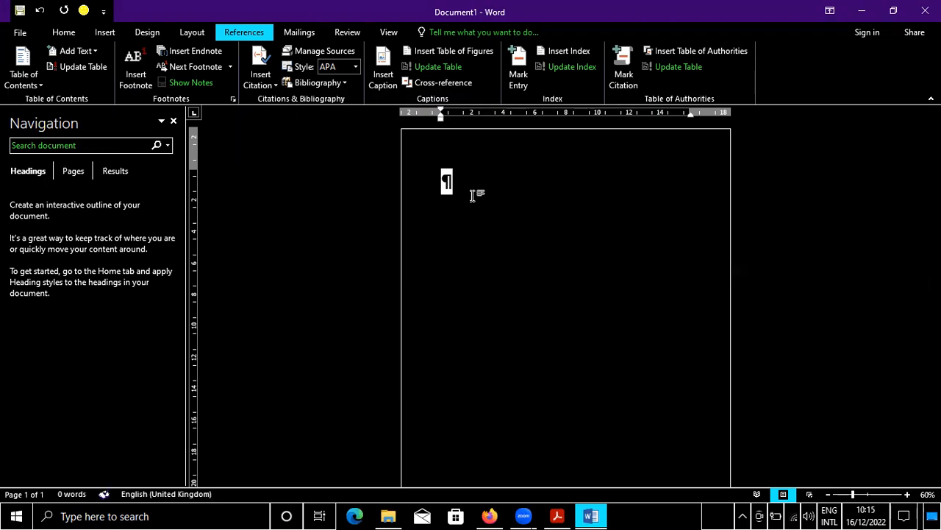
# Write "The CERN have a large hedron col" in the enlarged paragraph.
pyautogui.write('The ')
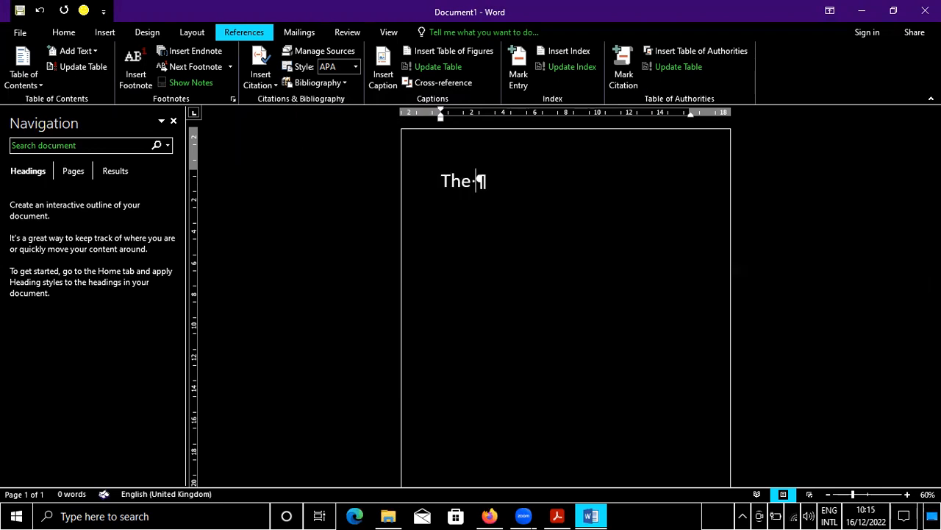
pyautogui.write('CE')
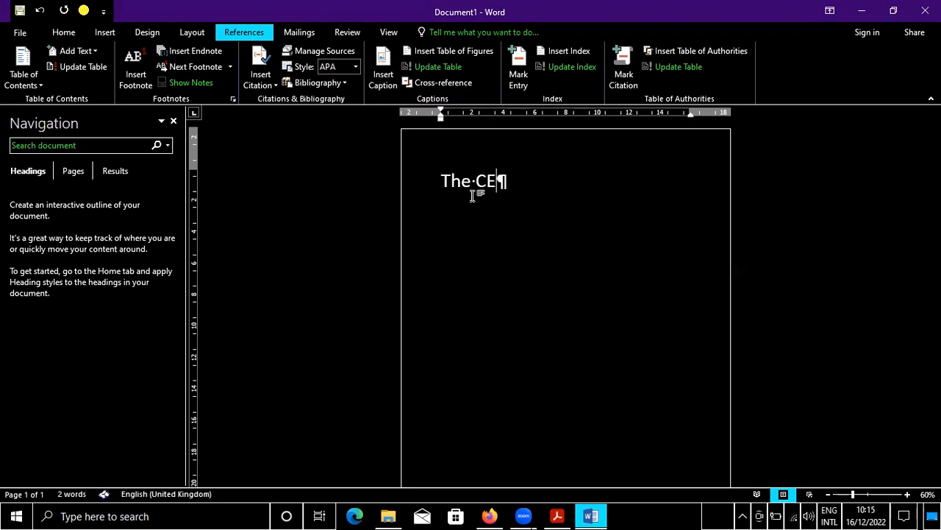
pyautogui.write('RN hae')
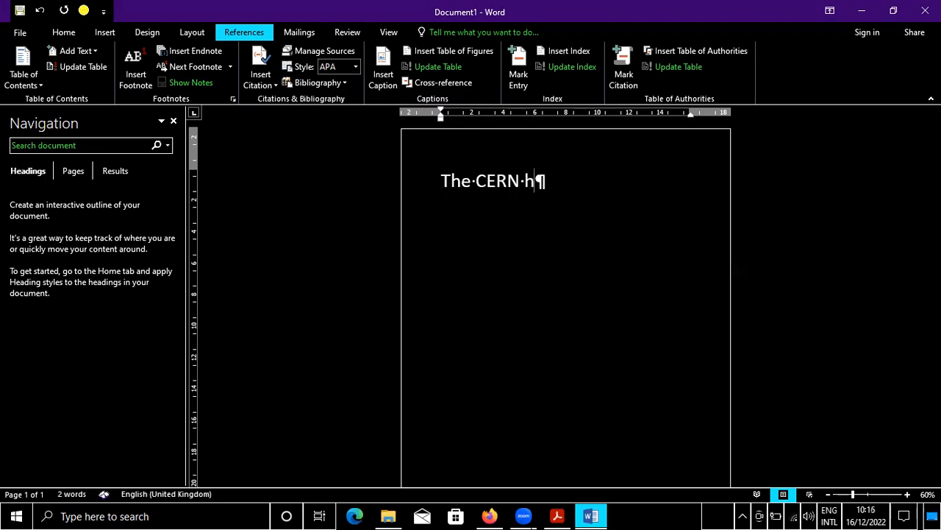
pyautogui.press('BackSpace')
pyautogui.press('BackSpace')
pyautogui.write('ve a ')
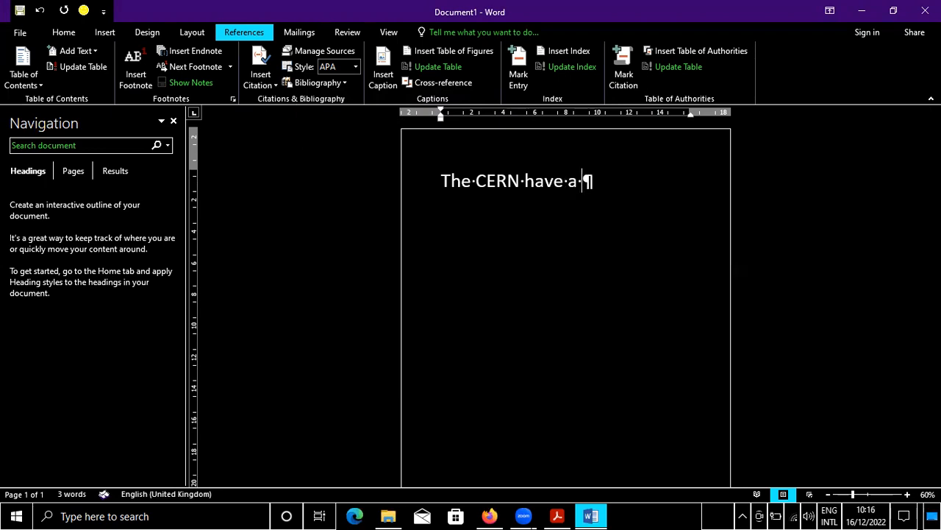
pyautogui.write('large ')
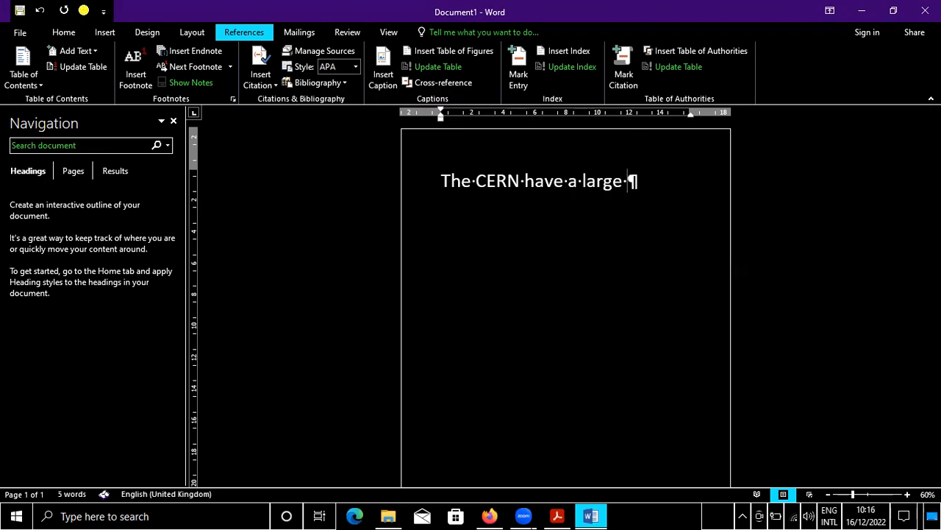
pyautogui.write('hedron col')
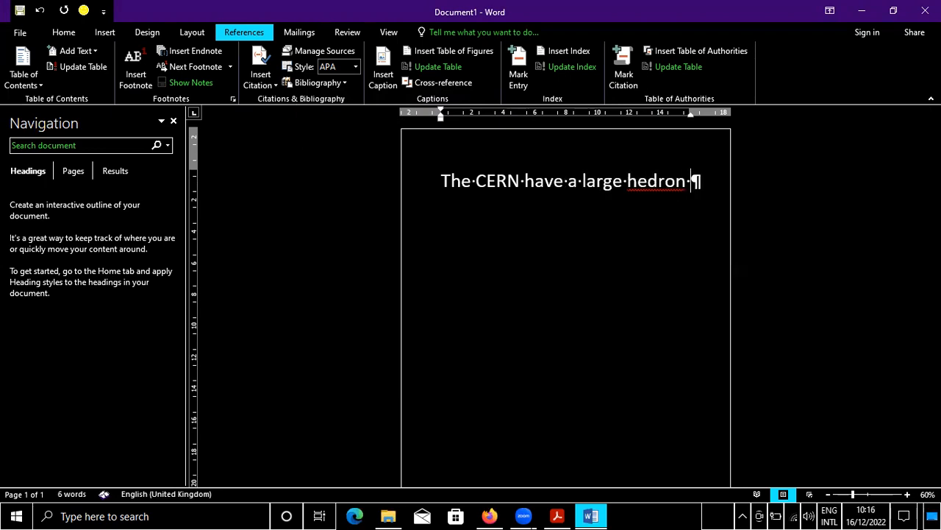
# Correct "hedron" to "hadron" and complete the sentence so it ends with "collider.".
pyautogui.press('Left')
pyautogui.press('Left')
pyautogui.press('Left')
pyautogui.press('Left')
pyautogui.press('Left')
pyautogui.press('Left')
pyautogui.press('Left')
pyautogui.press('Left')
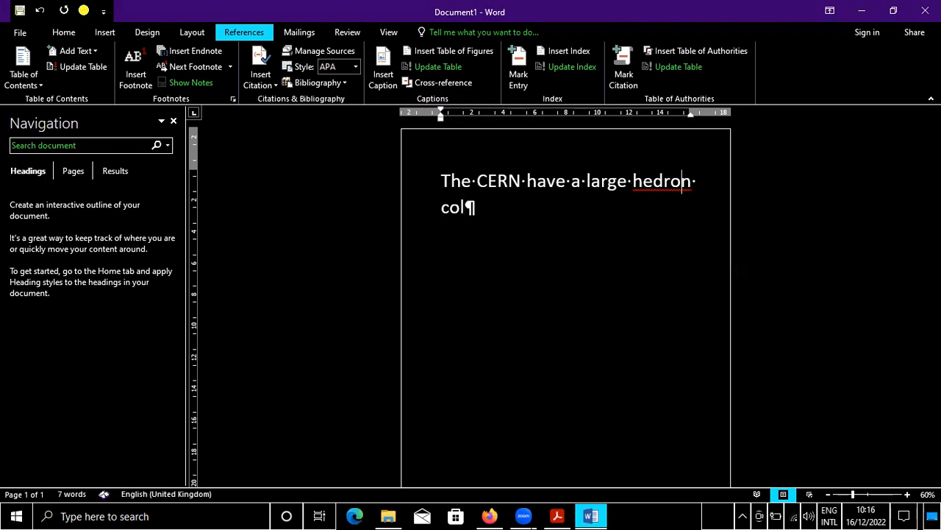
pyautogui.press('BackSpace')
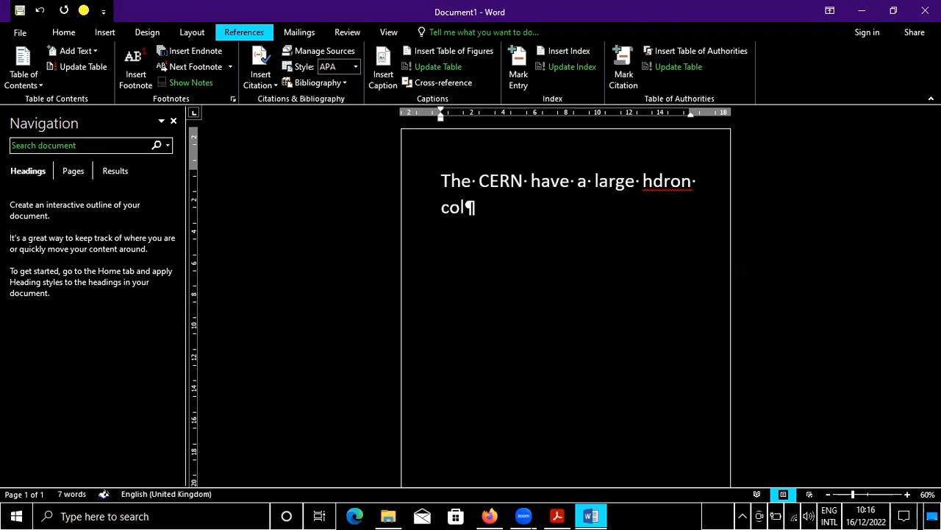
pyautogui.write('a')
pyautogui.press('Down')
pyautogui.write('lider.')
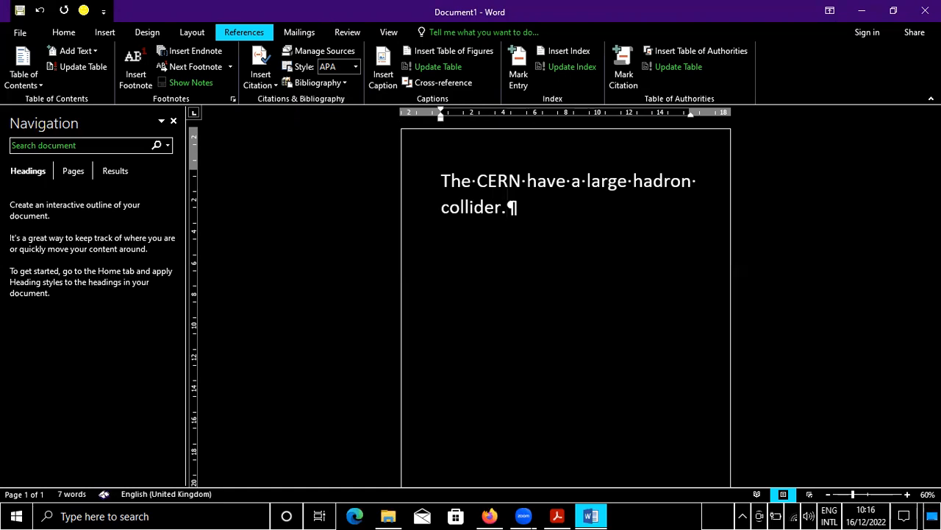
# Insert a footnote for the word "CERN" in the sentence.
pyautogui.press('Right')
pyautogui.hotkey('shift', 'Left')
pyautogui.hotkey('shift', 'Left')
pyautogui.hotkey('shift', 'Left')
pyautogui.hotkey('shift', 'Left')
pyautogui.hotkey('shift', 'Left')
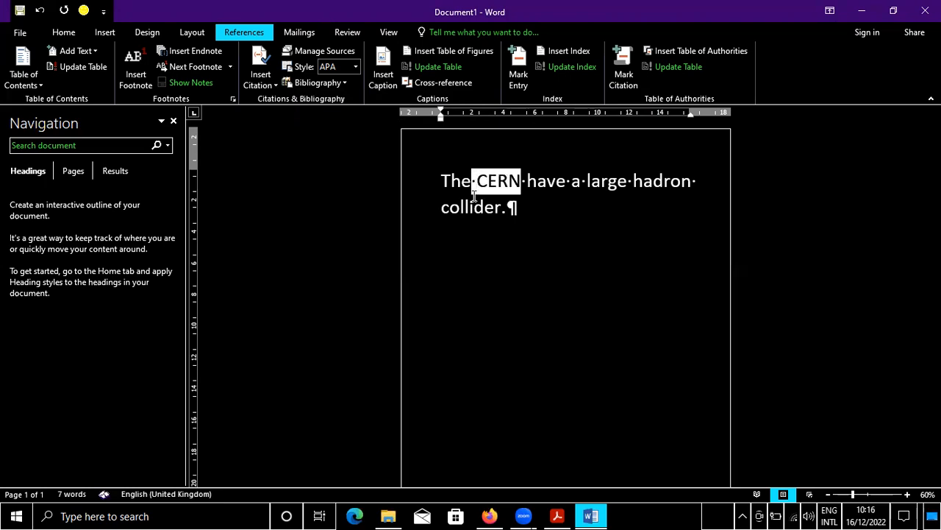
pyautogui.hotkey('shift', 'Right')
pyautogui.hotkey('shift', 'Right')
pyautogui.hotkey('shift', 'Left')
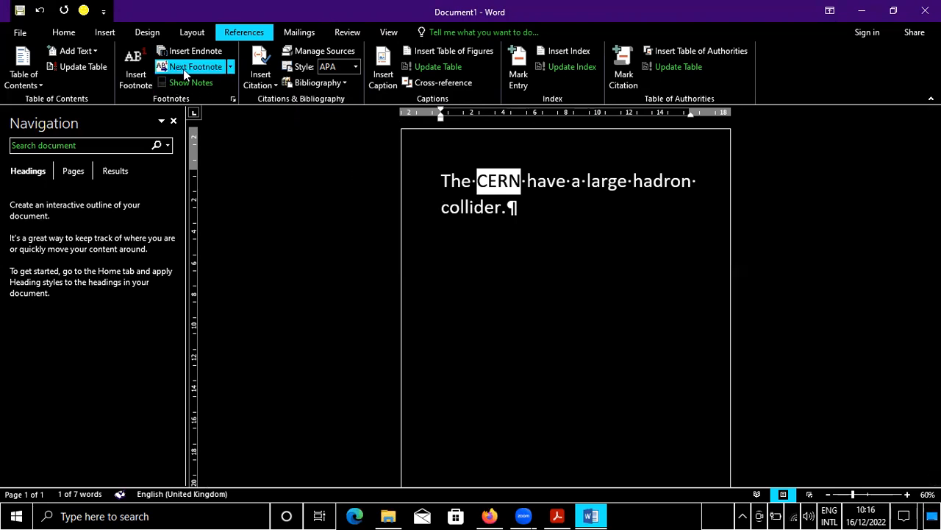
pyautogui.click(145, 87)
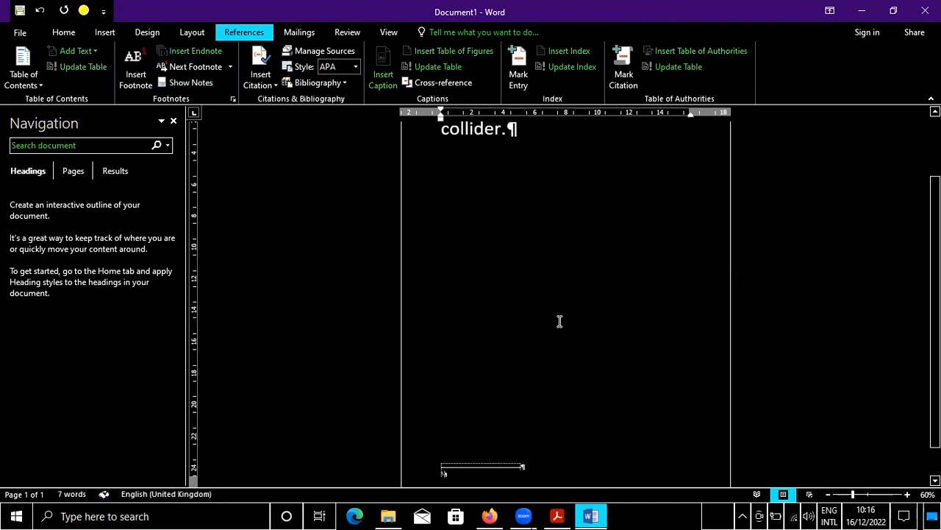
# Enter "Central European Research Network" as the footnote text at the foot of the page.
pyautogui.scroll(-1, 559, 321)
pyautogui.scroll(4, 560, 321)
pyautogui.scroll(-3, 561, 322)
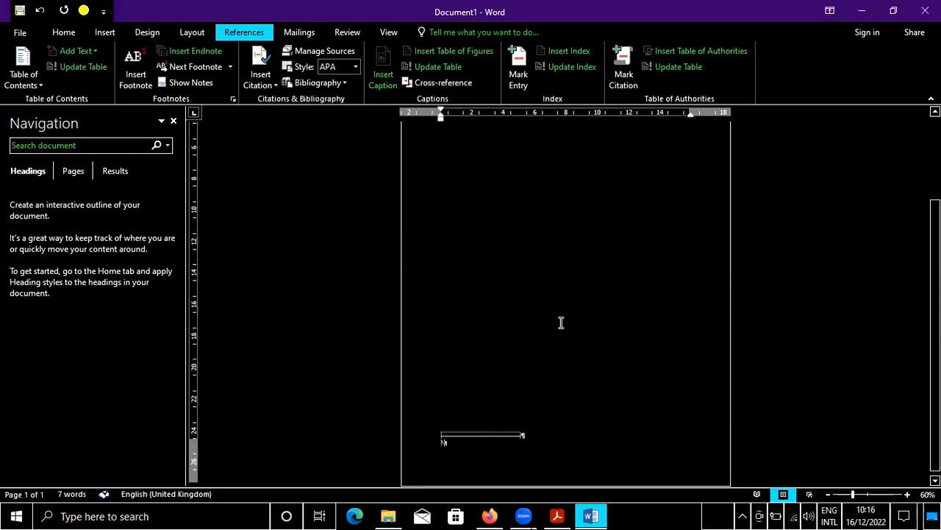
pyautogui.write('Central-Euro')
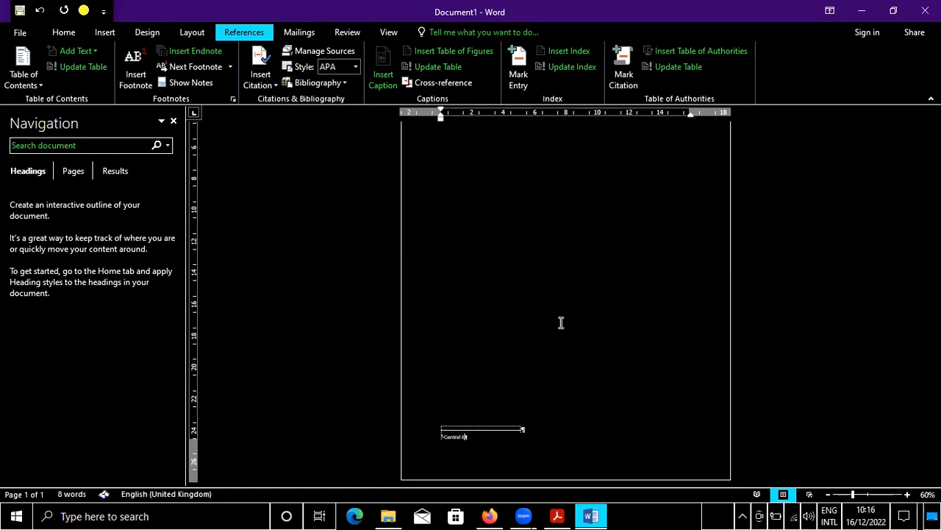
pyautogui.write('pean Researchh ')
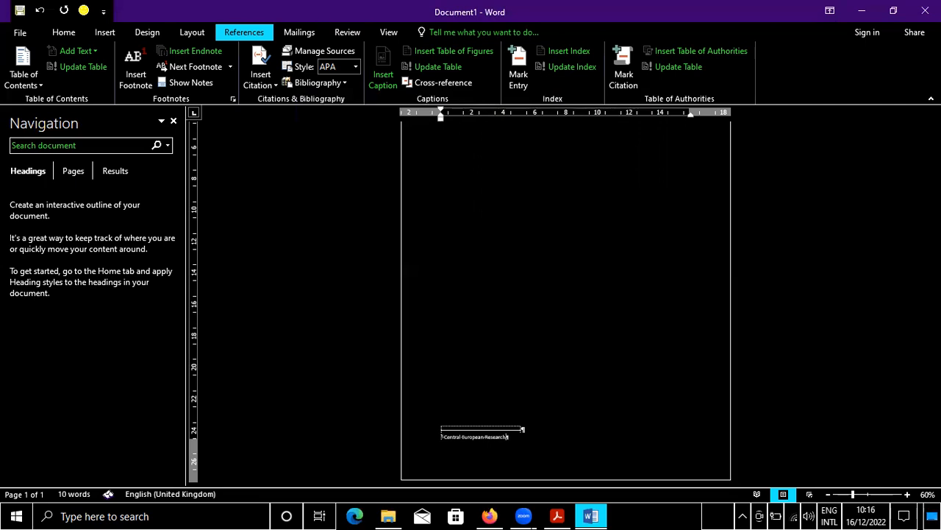
pyautogui.write('Network')
# Examine the footnote mark beside "CERN" and the footnote text enlarged to 170% zoom.
pyautogui.scroll(4, 559, 325)
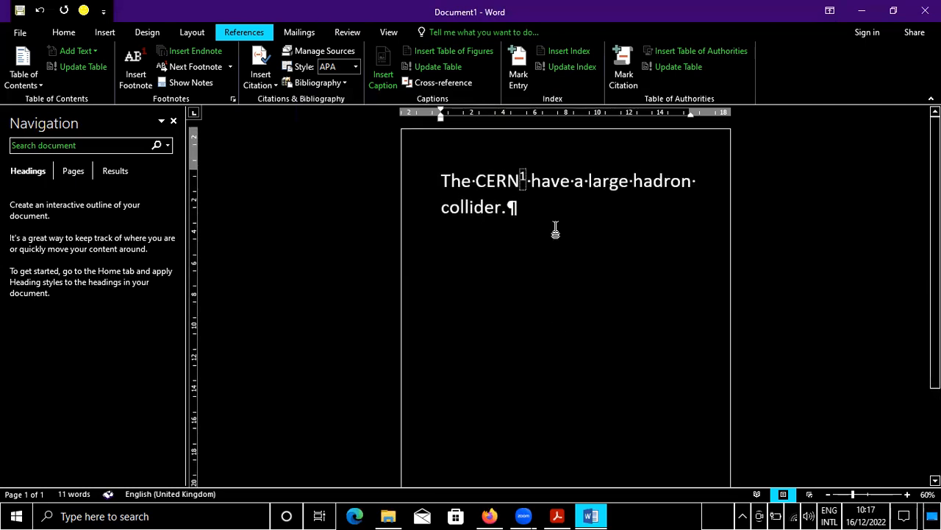
pyautogui.scroll(-4, 555, 228)
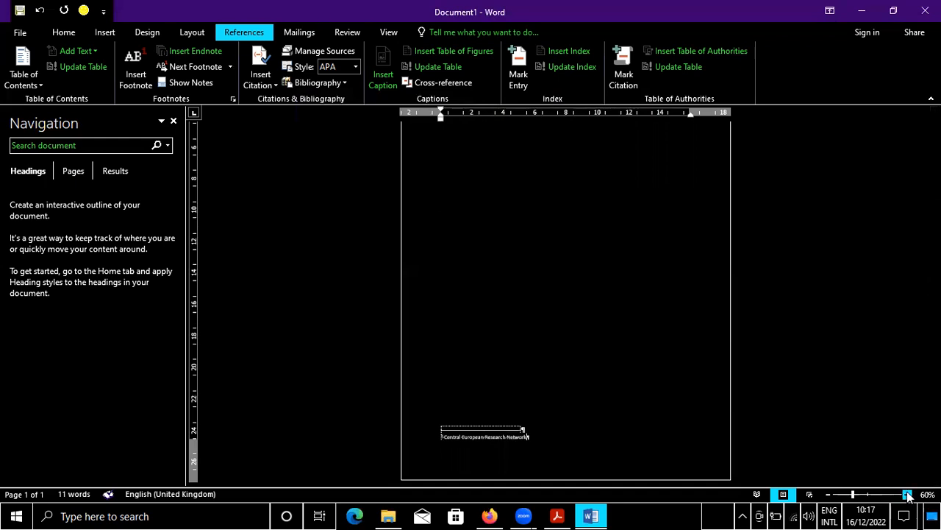
pyautogui.click(908, 494)
pyautogui.click(908, 495)
pyautogui.click(908, 494)
pyautogui.click(908, 494)
pyautogui.click(907, 494)
pyautogui.click(904, 495)
pyautogui.click(904, 494)
pyautogui.click(905, 494)
pyautogui.click(905, 495)
pyautogui.click(905, 494)
pyautogui.click(905, 494)
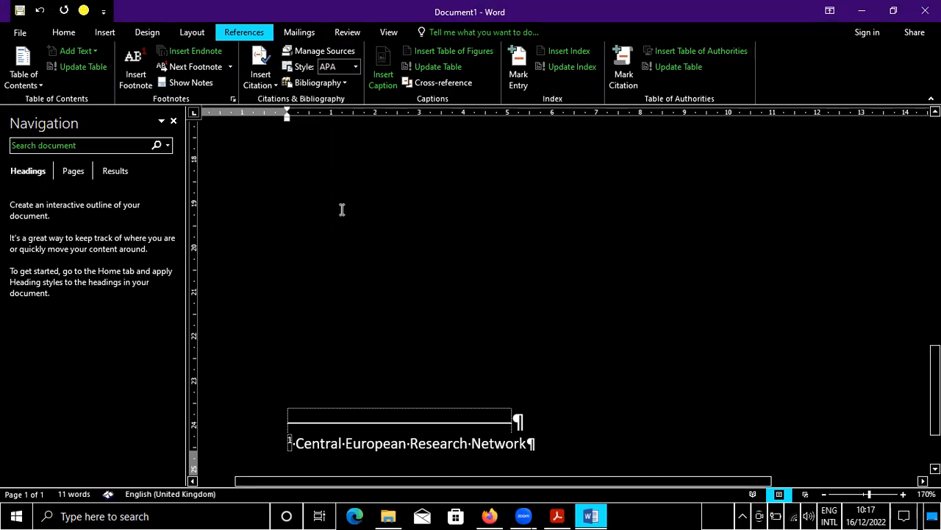
# Start a new citation source at the point between "collider" and its full stop.
pyautogui.click(342, 209)
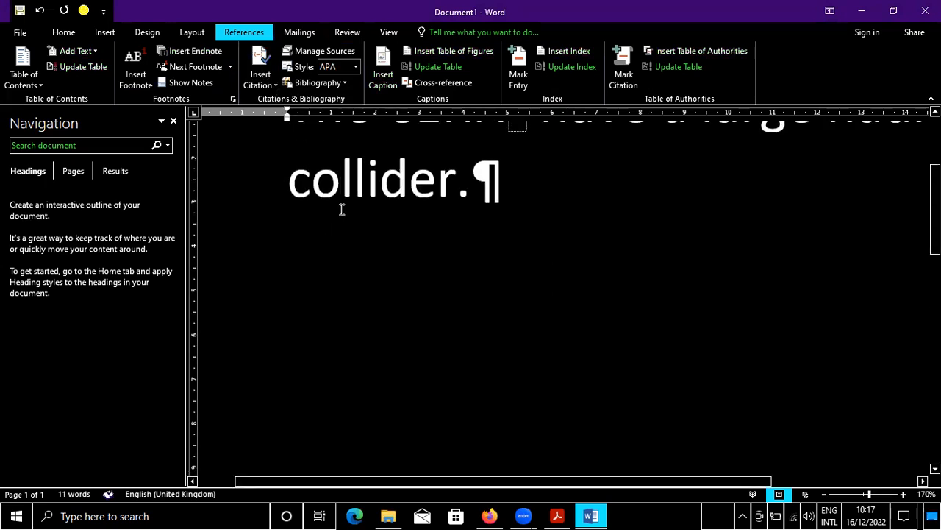
pyautogui.click(477, 188)
pyautogui.scroll(1, 471, 200)
pyautogui.press('Left')
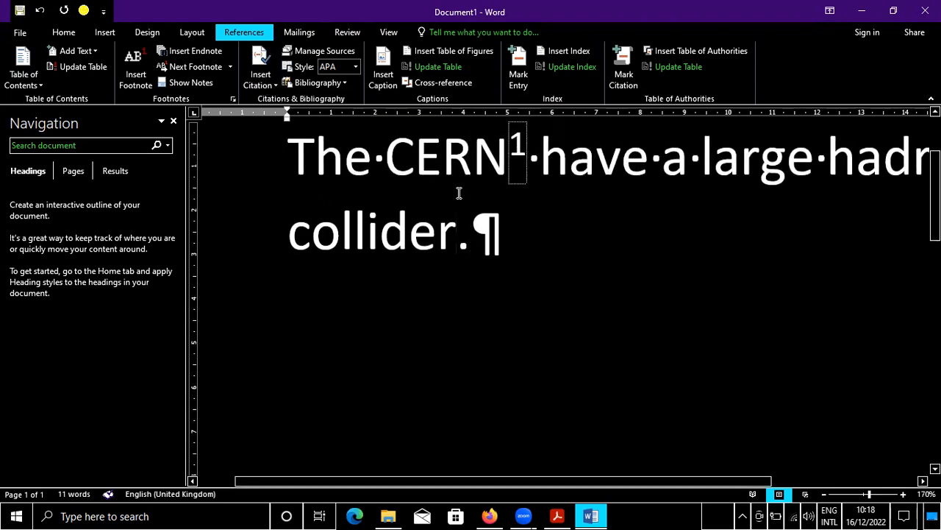
pyautogui.click(266, 87)
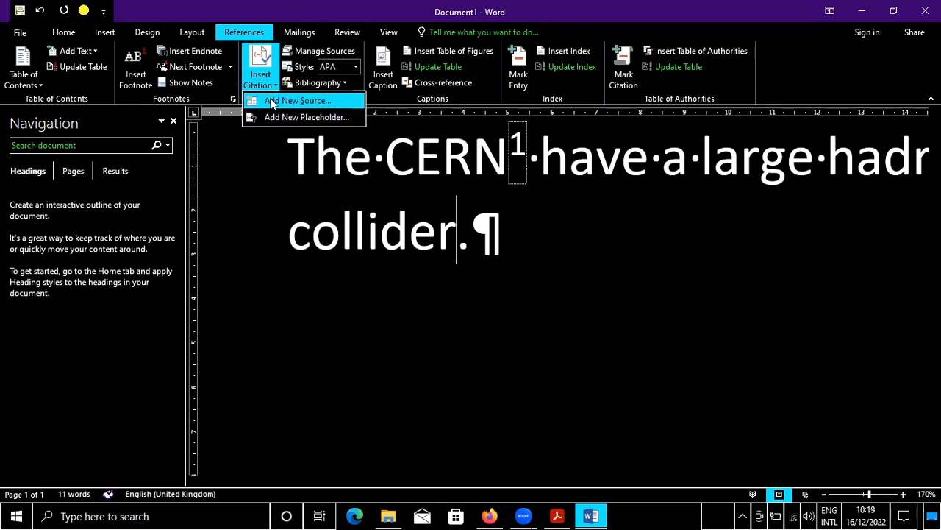
pyautogui.click(292, 101)
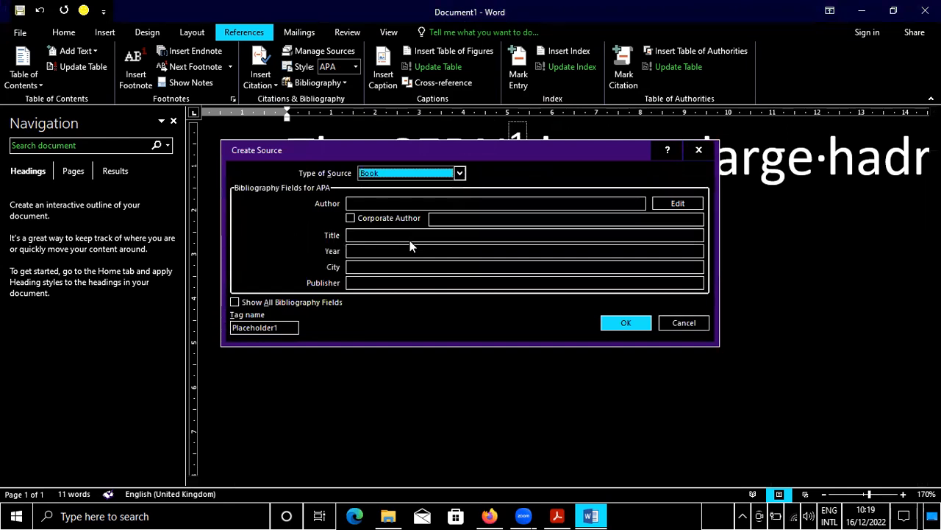
# Enter the author's name for the new book source and proceed to its title.
pyautogui.click(364, 203)
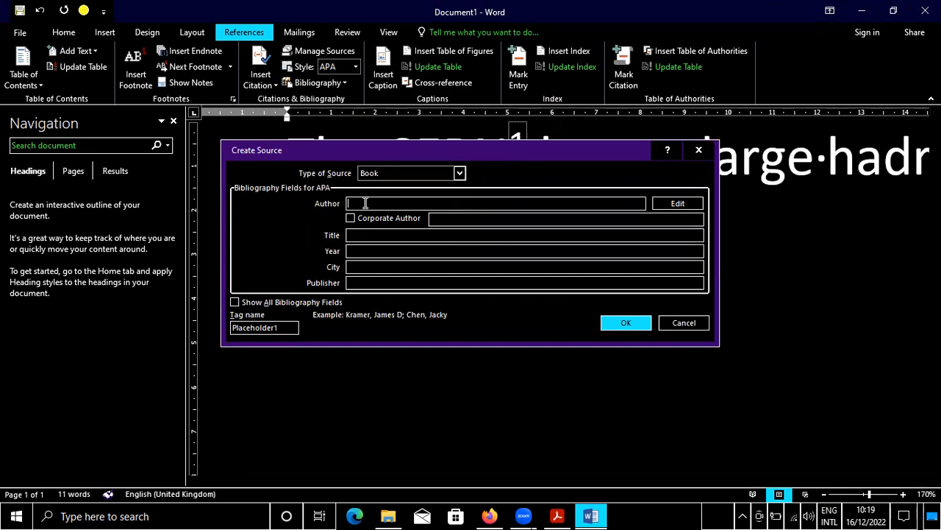
pyautogui.write('Pav')
pyautogui.write('ithra')
pyautogui.write(',')
pyautogui.press('BackSpace')
pyautogui.press('BackSpace')
pyautogui.write('.P')
pyautogui.press('Tab')
pyautogui.press('Tab')
pyautogui.press('Tab')
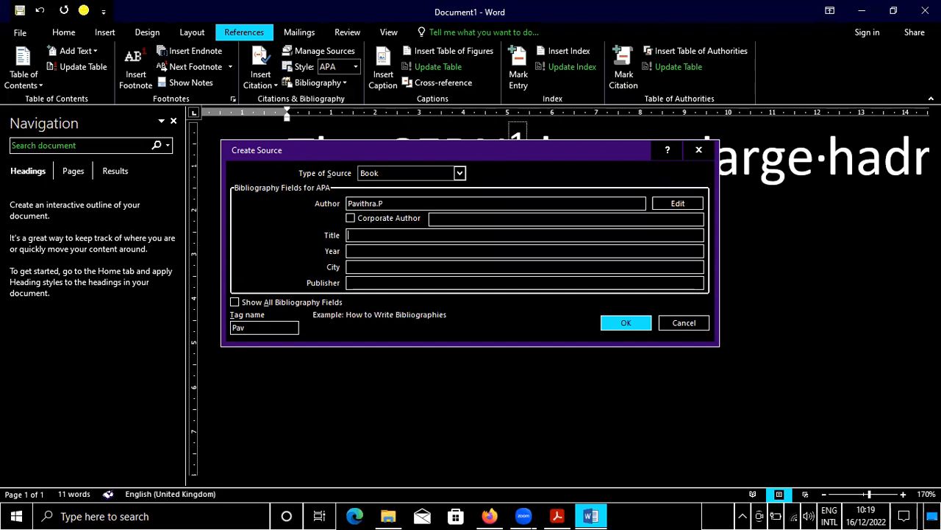
# Set the book source's title to "Fundamental Research Fermions and Bosons" and its year to 2022.
pyautogui.write('Fundamental Research Fermion')
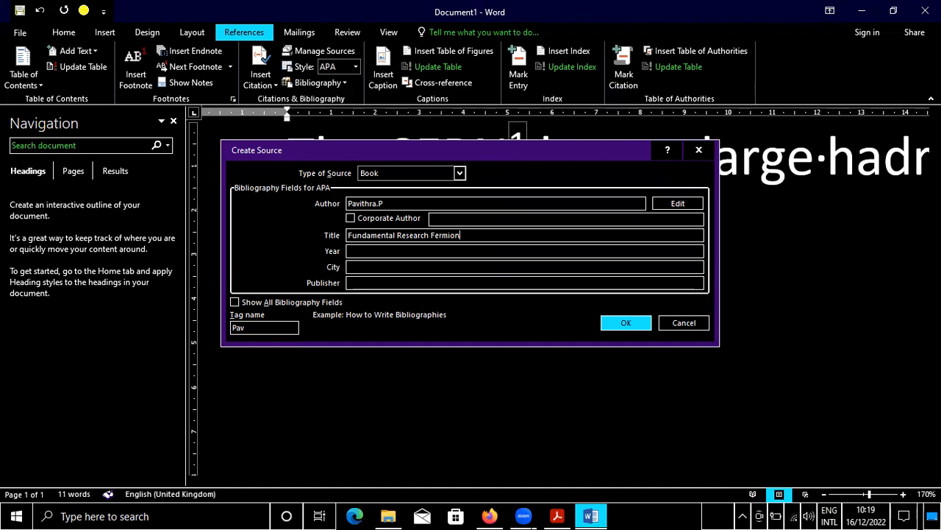
pyautogui.write('s and Bosons')
pyautogui.click(349, 251)
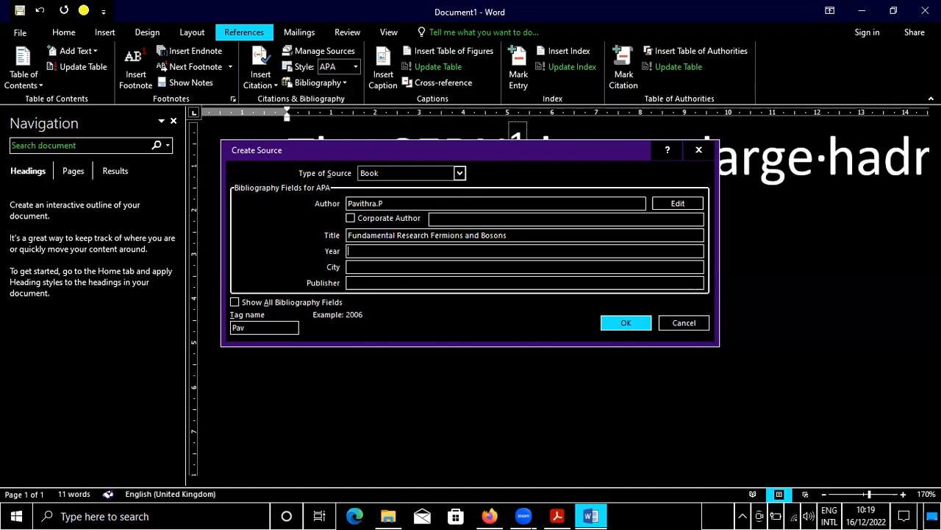
pyautogui.write('2022')
# Set the source's city to Puducherry and publisher to Elsevier Science, and insert its citation after "collider".
pyautogui.click(349, 267)
pyautogui.write('Puducherry')
pyautogui.press('Tab')
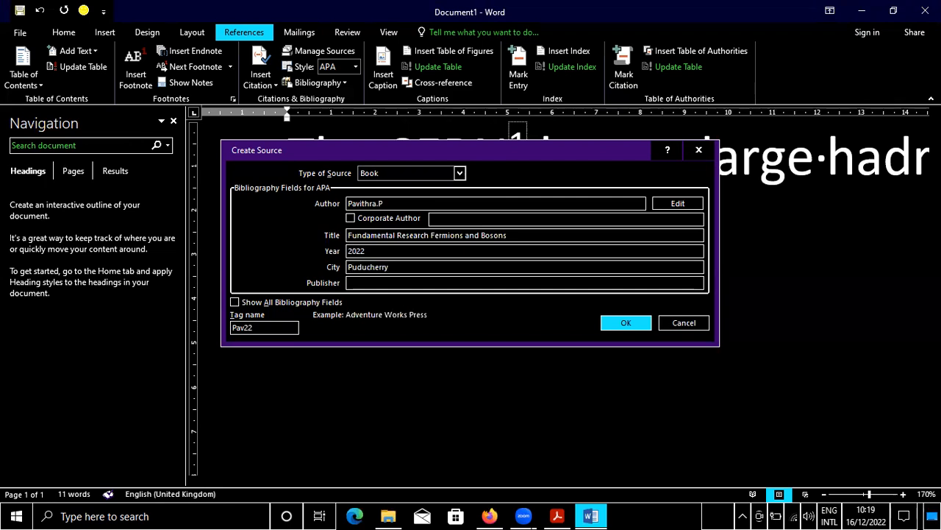
pyautogui.write('Elsevier Science')
pyautogui.click(423, 285)
pyautogui.click(610, 323)
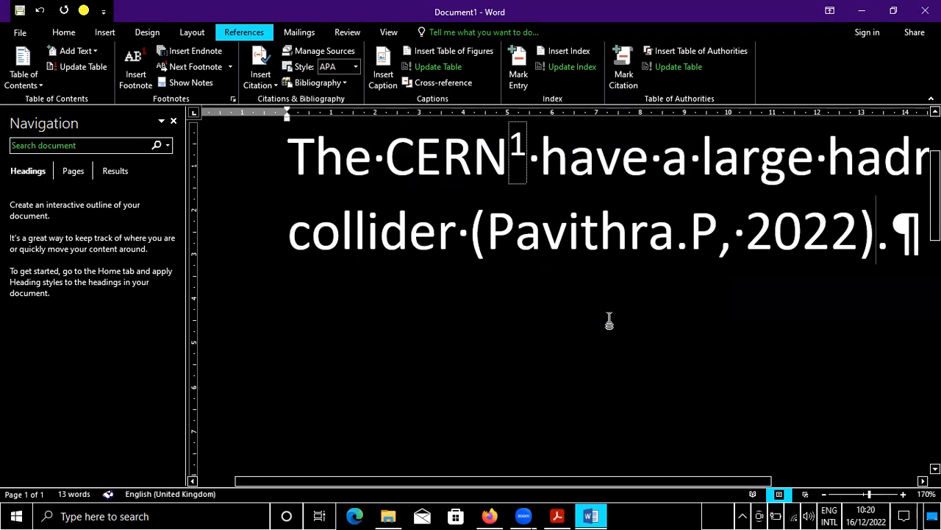
# Add a new paragraph and a page break after the full stop of the cited sentence.
pyautogui.scroll(-3, 610, 321)
pyautogui.scroll(-10, 610, 312)
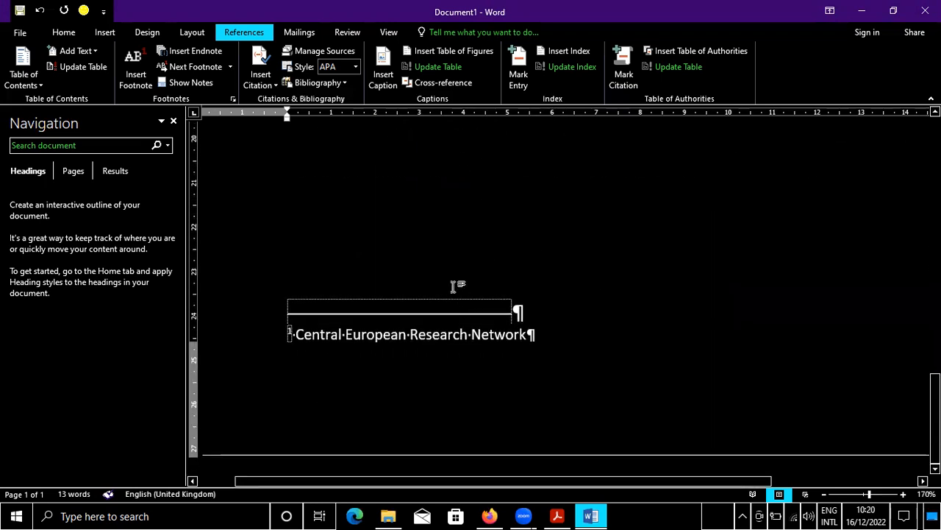
pyautogui.click(453, 286)
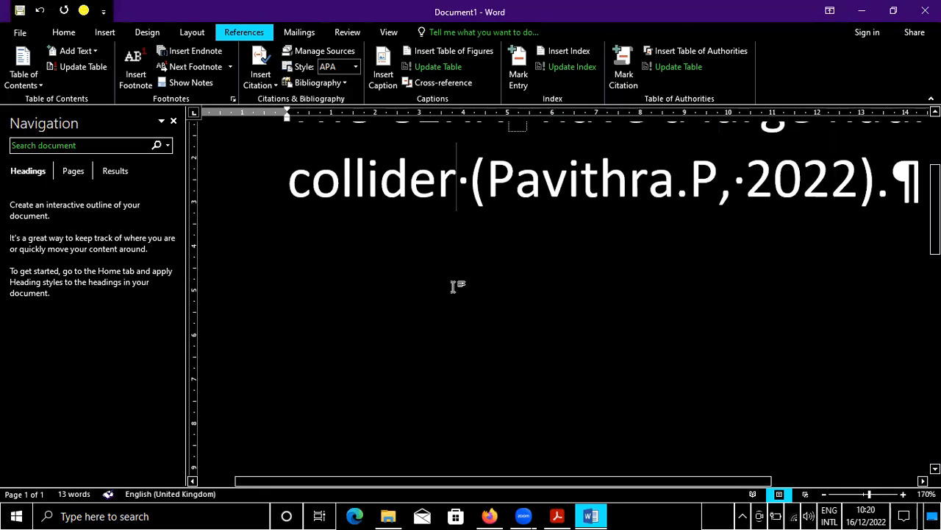
pyautogui.press('Right')
pyautogui.press('Right')
pyautogui.press('Right')
pyautogui.press('Right')
pyautogui.press('Right')
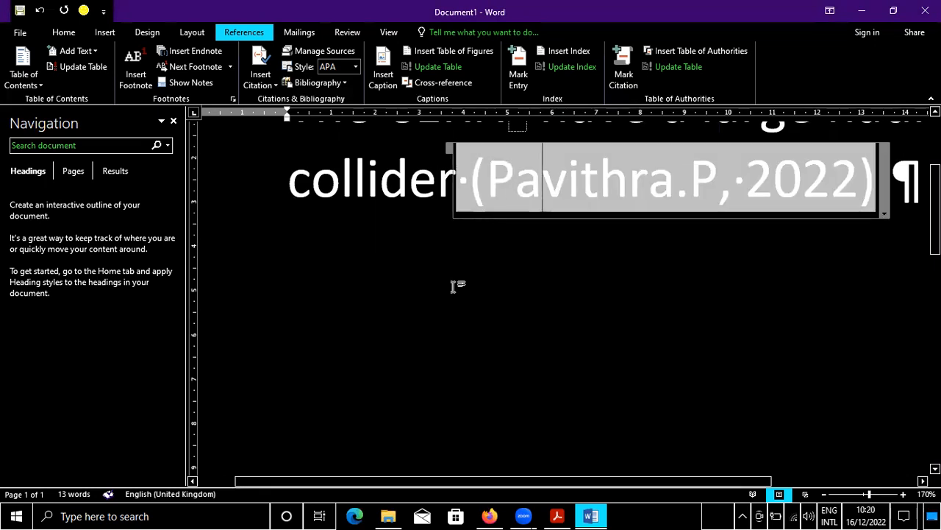
pyautogui.write('.')
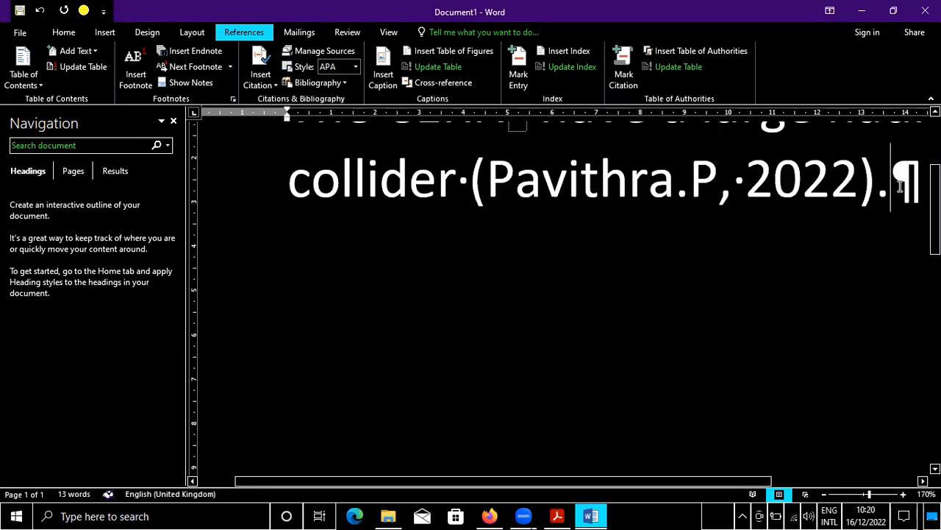
pyautogui.press('Return')
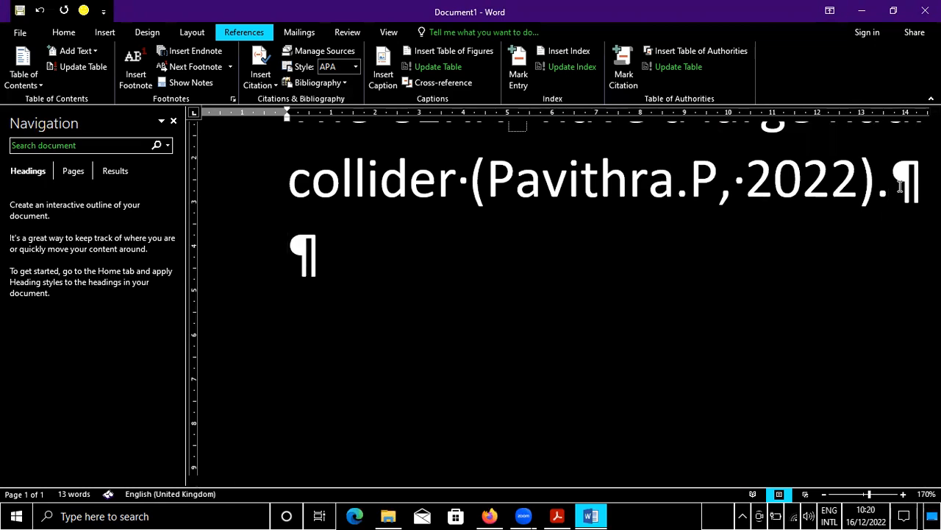
pyautogui.hotkey('ctrl', 'Return')
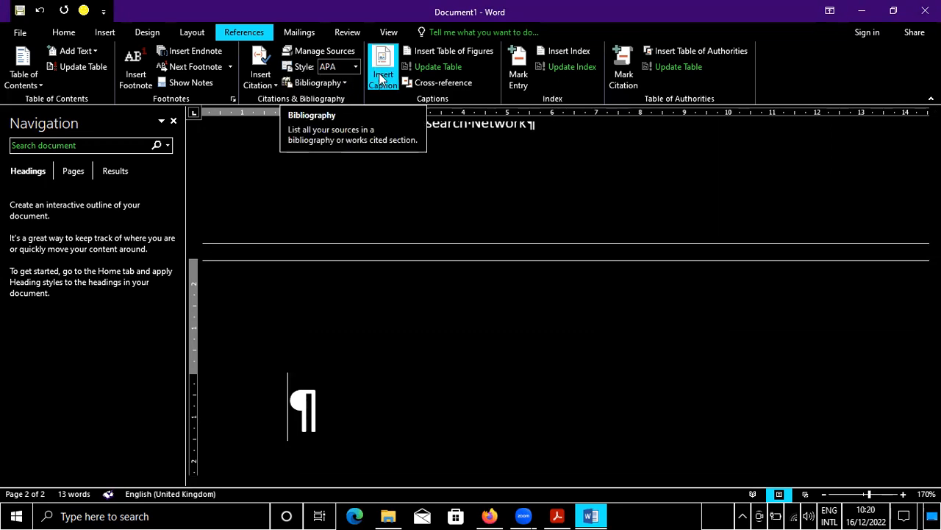
# Insert the built-in Bibliography of the document's sources on the new page.
pyautogui.click(425, 83)
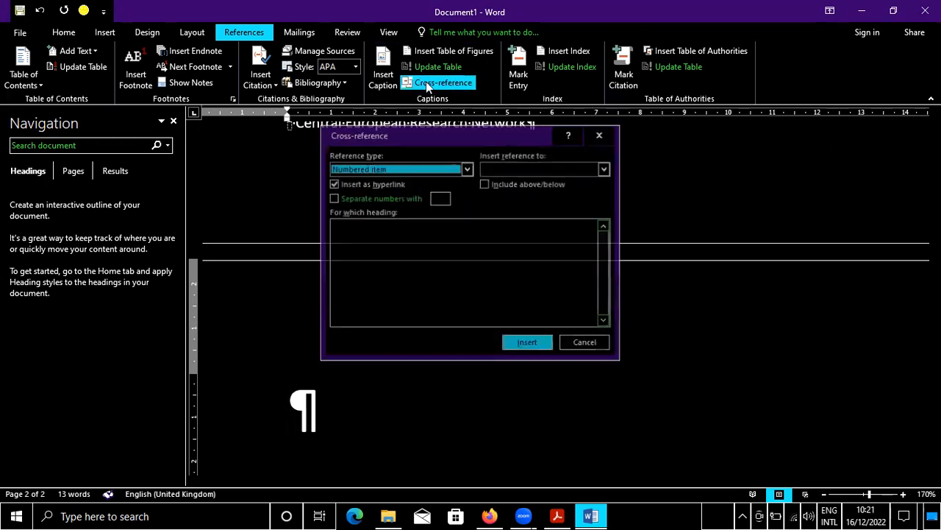
pyautogui.click(603, 134)
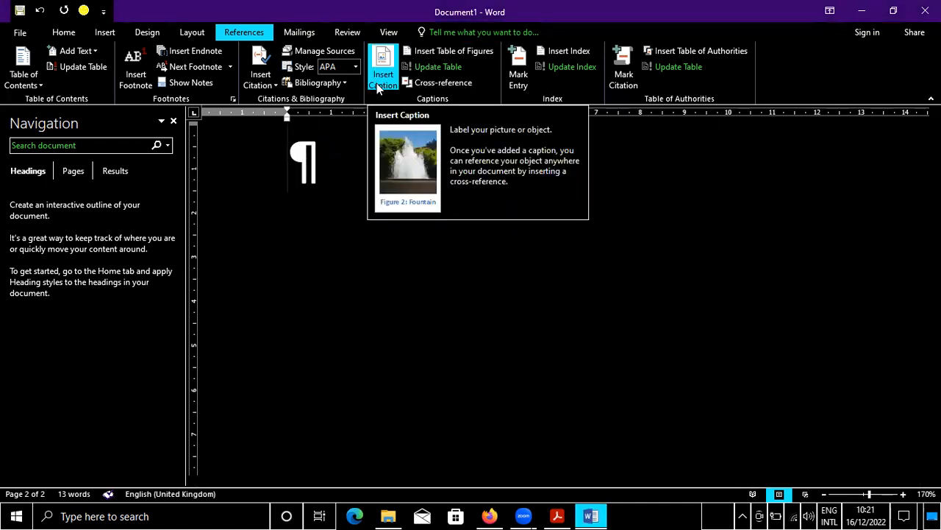
pyautogui.click(313, 83)
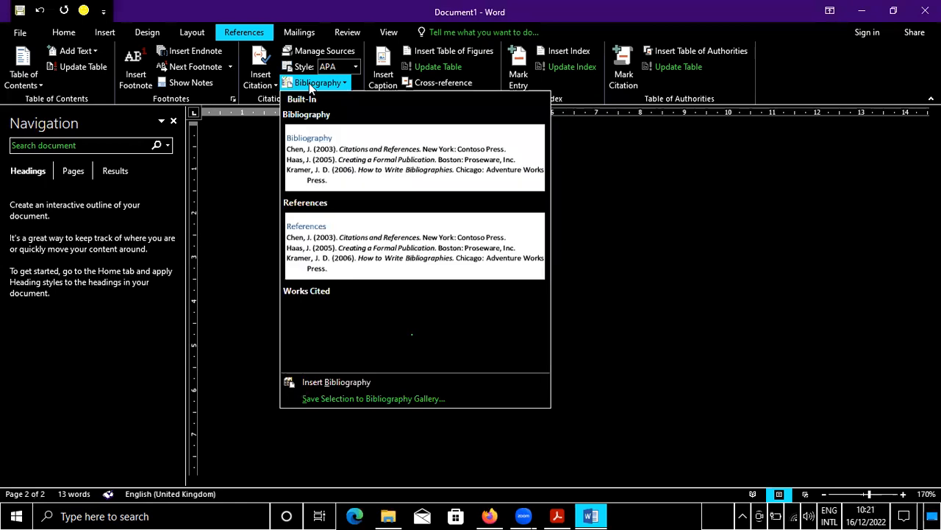
pyautogui.click(325, 129)
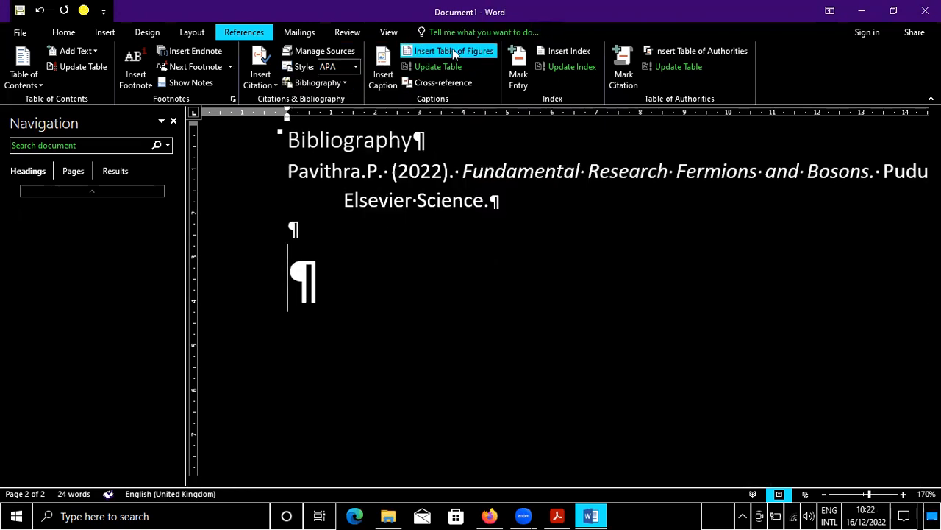
# Insert a table of 5 columns and 2 rows below the bibliography, captioned above as "Table 1 Particle size for Bosons and Fermions".
pyautogui.click(376, 65)
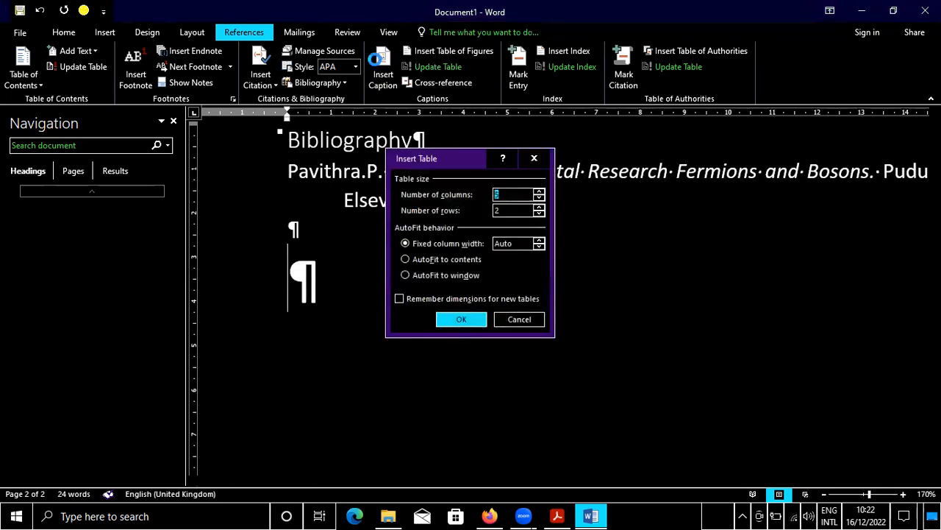
pyautogui.press('Return')
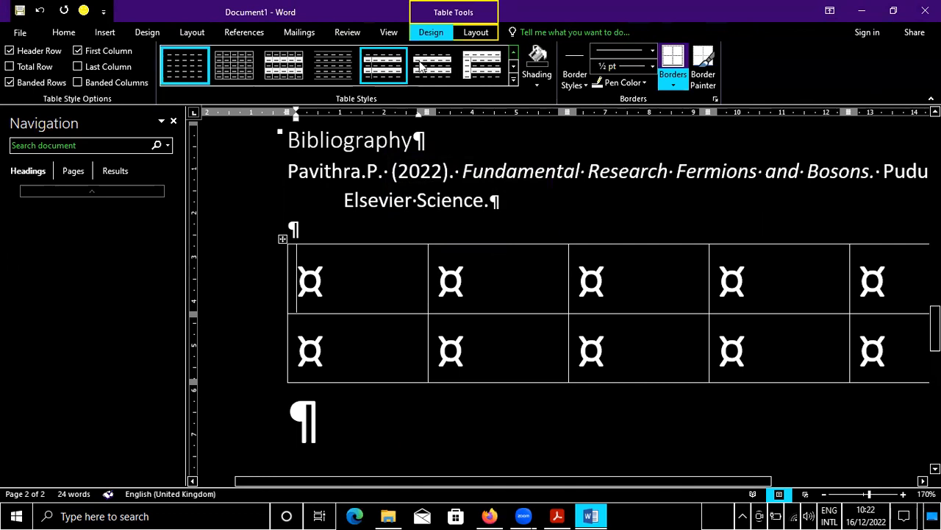
pyautogui.click(258, 37)
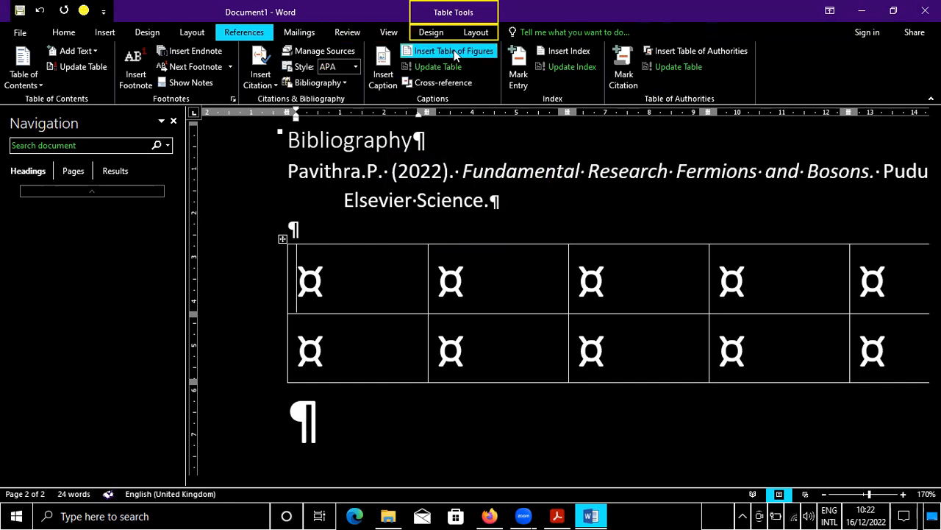
pyautogui.click(383, 73)
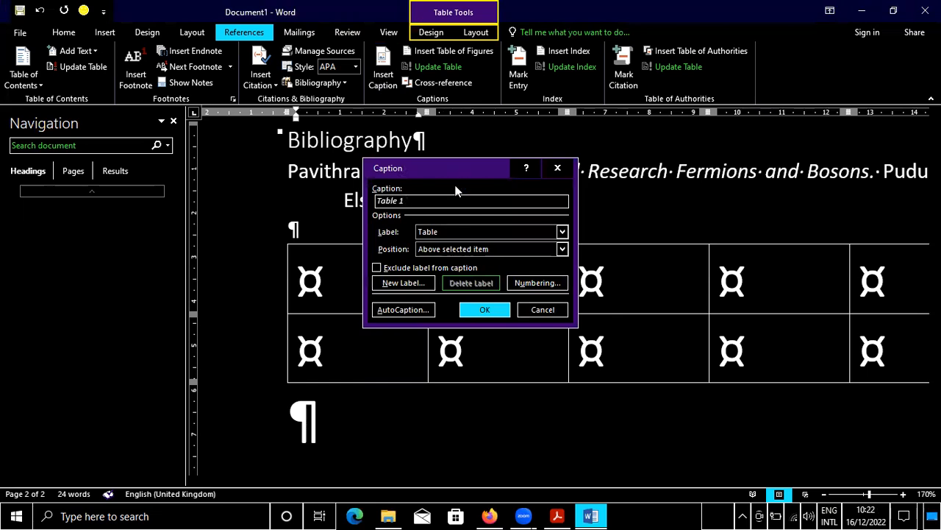
pyautogui.write('Particle size for Bosons and Fermions')
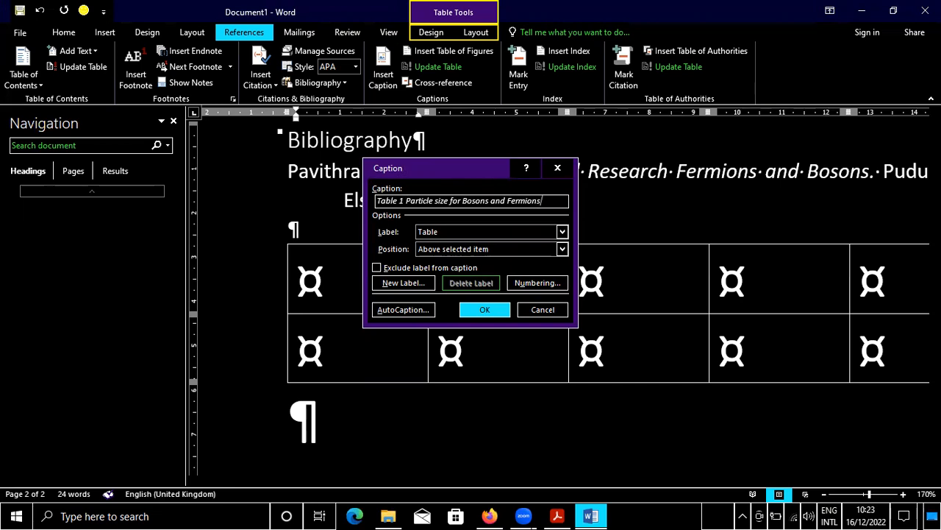
pyautogui.press('Return')
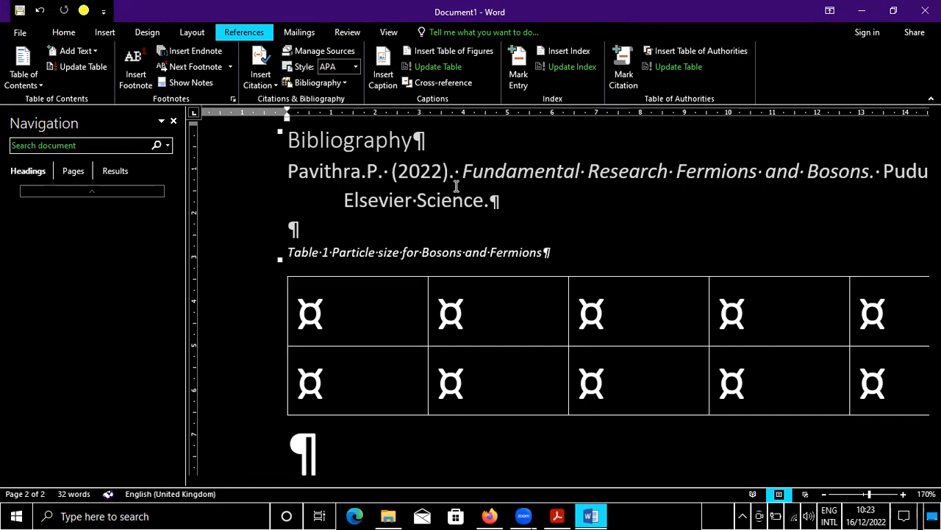
# Insert a table of figures listing the Table captions, with right-aligned page numbers and a dotted tab leader, above the table's caption.
pyautogui.click(424, 83)
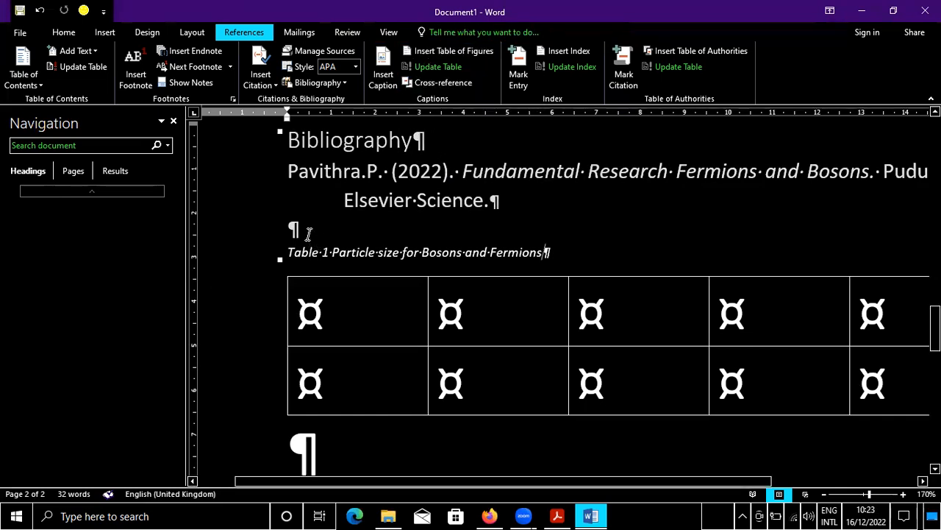
pyautogui.click(454, 51)
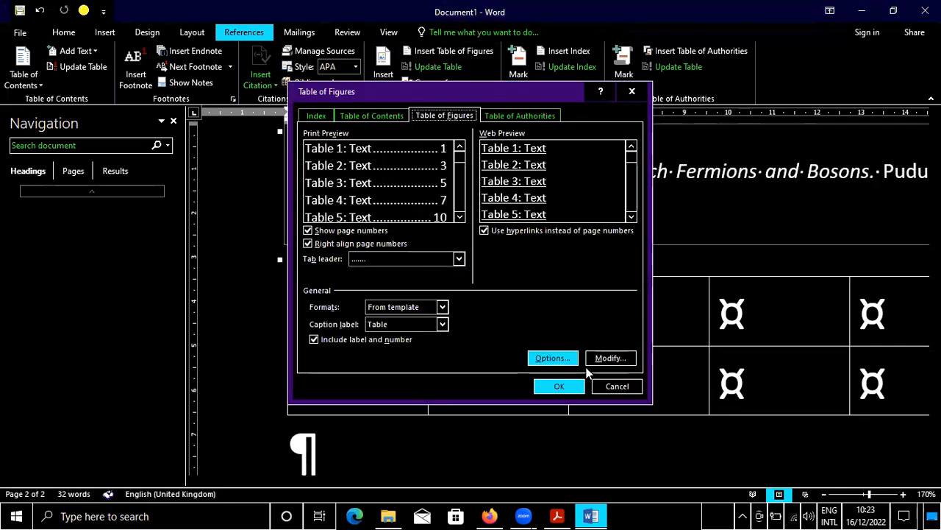
pyautogui.click(559, 387)
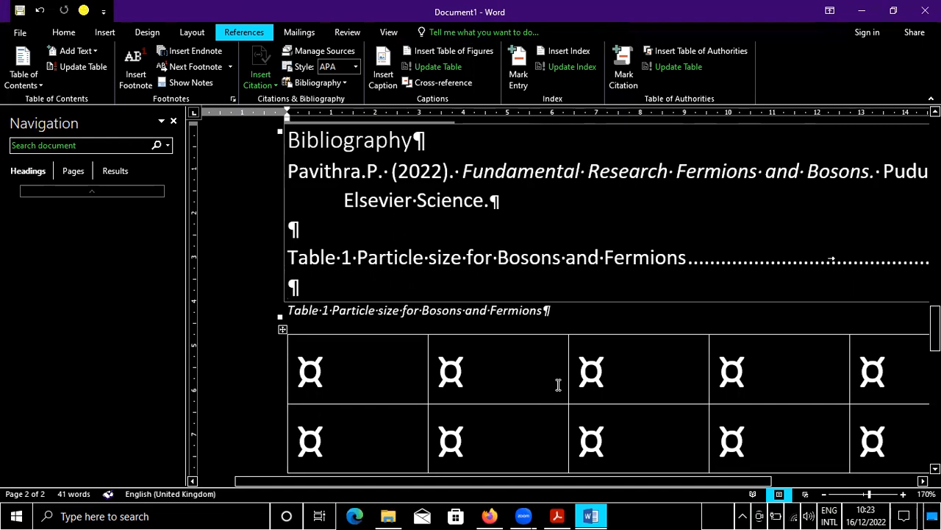
# Examine the Mark Citation options for adding selected text to a table of authorities, without marking any citation.
pyautogui.hotkey('alt', 'Tab')
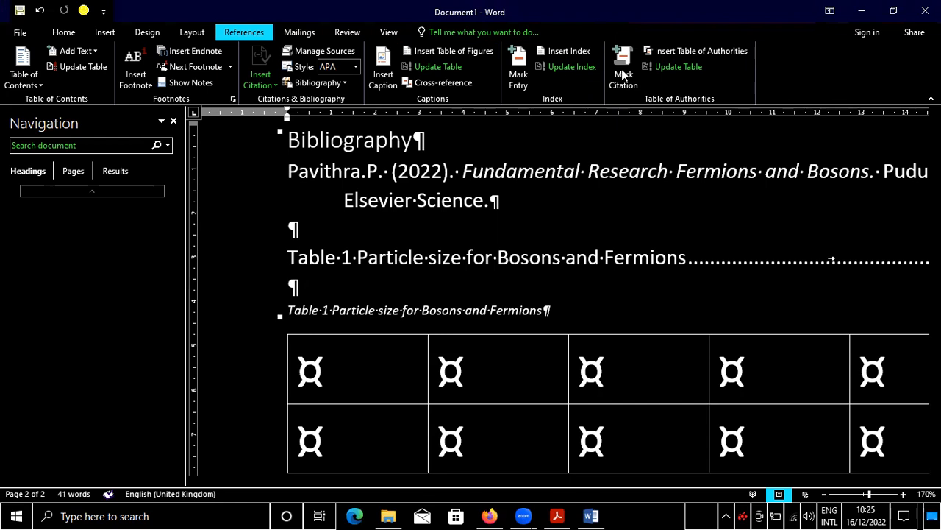
pyautogui.click(623, 75)
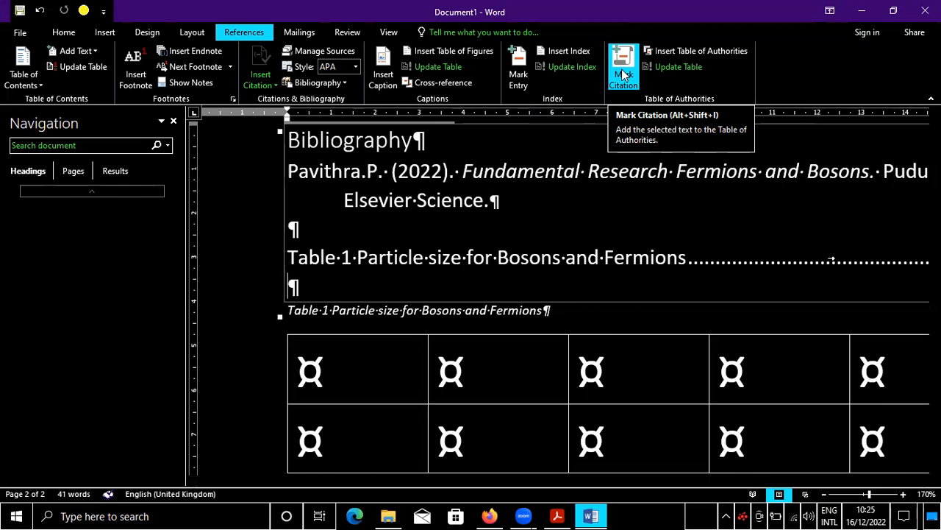
pyautogui.click(622, 67)
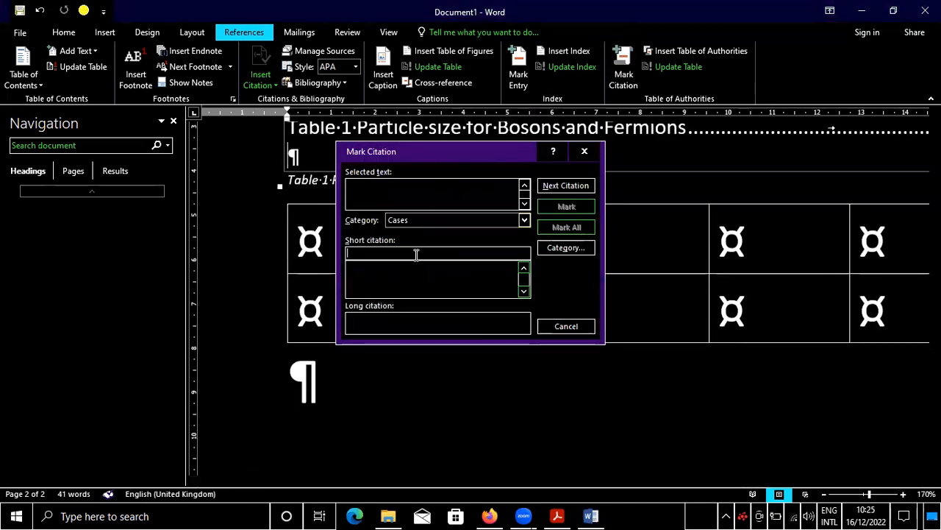
pyautogui.click(416, 188)
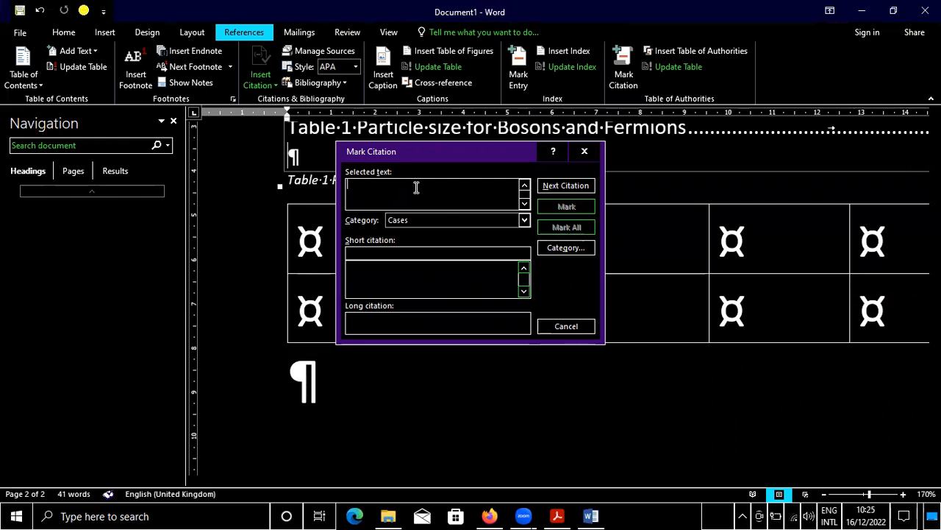
pyautogui.click(583, 151)
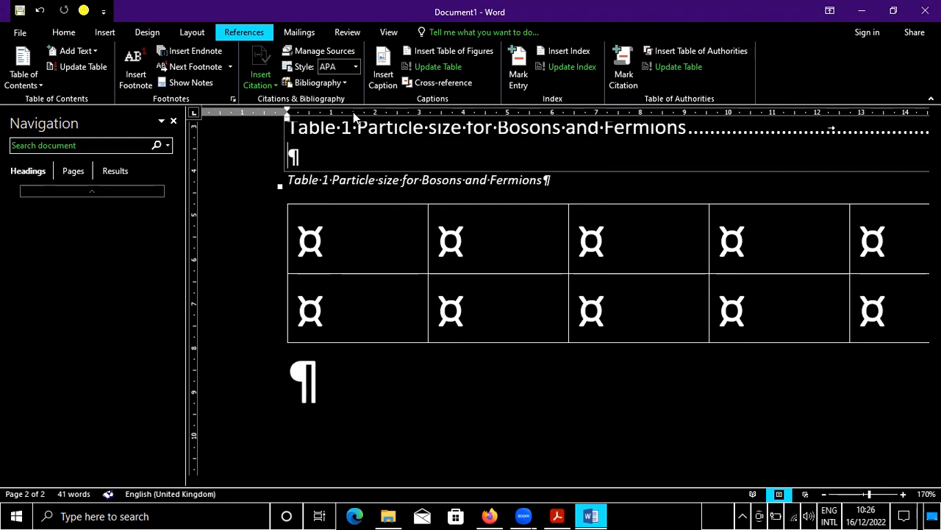
pyautogui.click(623, 69)
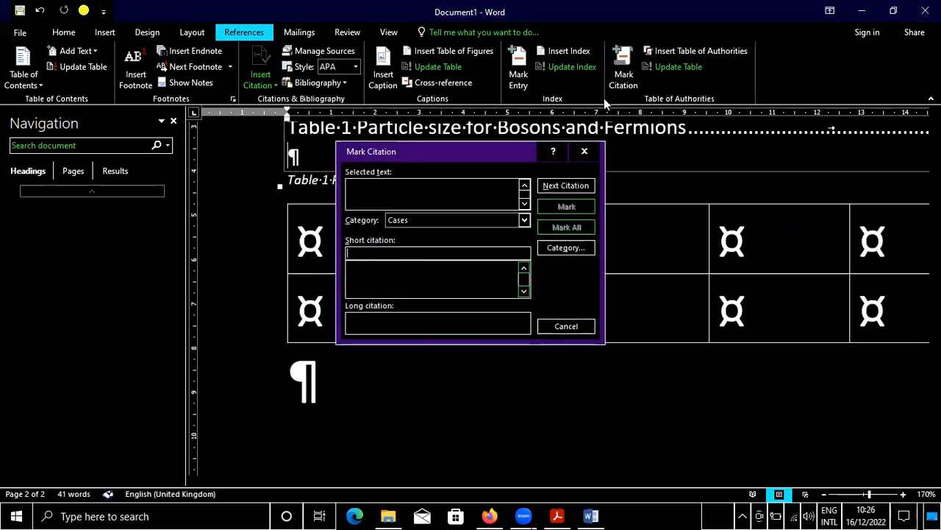
pyautogui.click(584, 151)
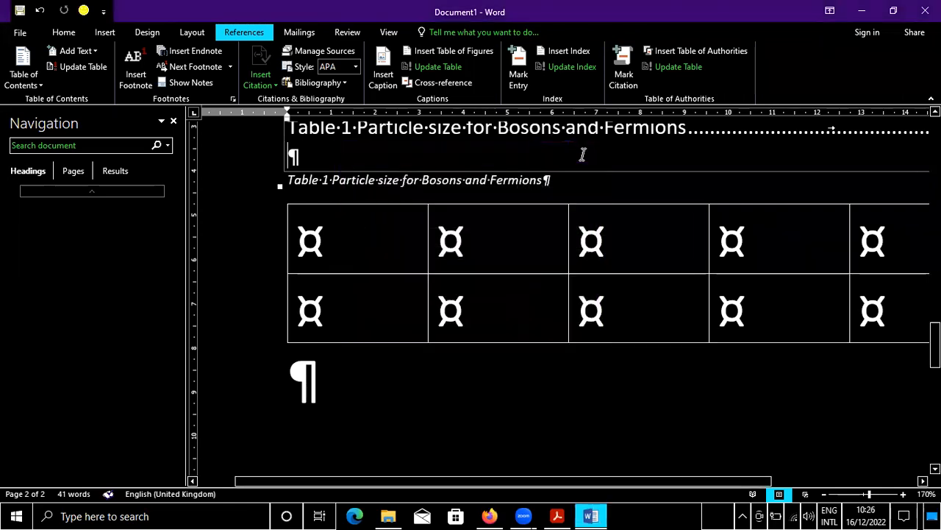